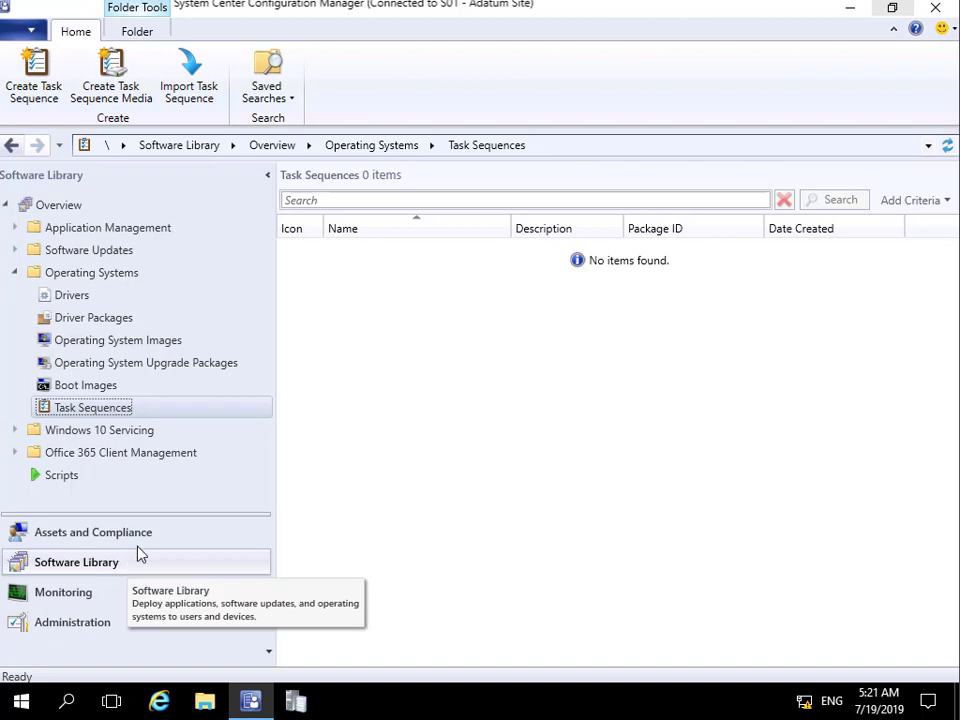
# Step: Start a new task sequence of type 'Install an existing image package'
pyautogui.rightClick(118, 414)
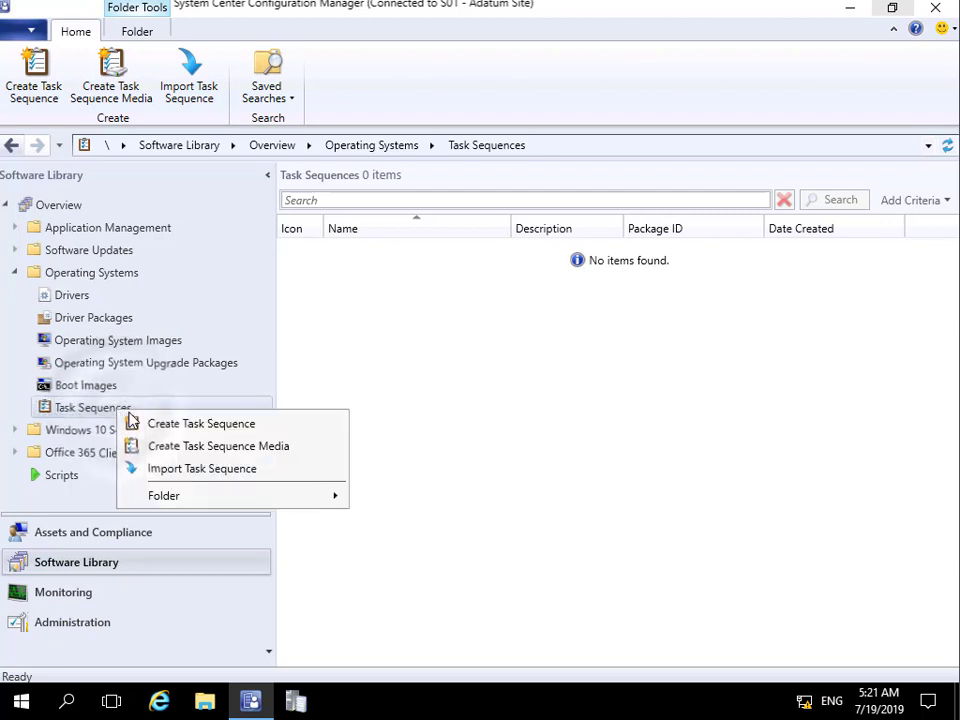
pyautogui.click(163, 425)
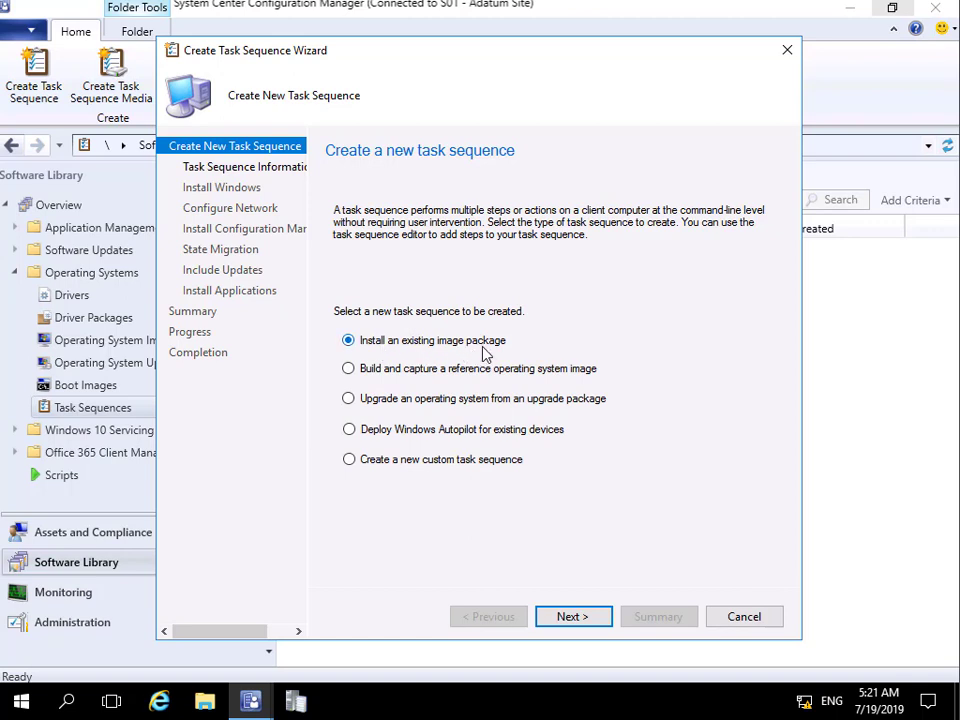
# Step: Name the task sequence 'Deploy Windows 10 Enterprise X64 Evaluation' and use Boot image (x64) en-US
pyautogui.click(571, 616)
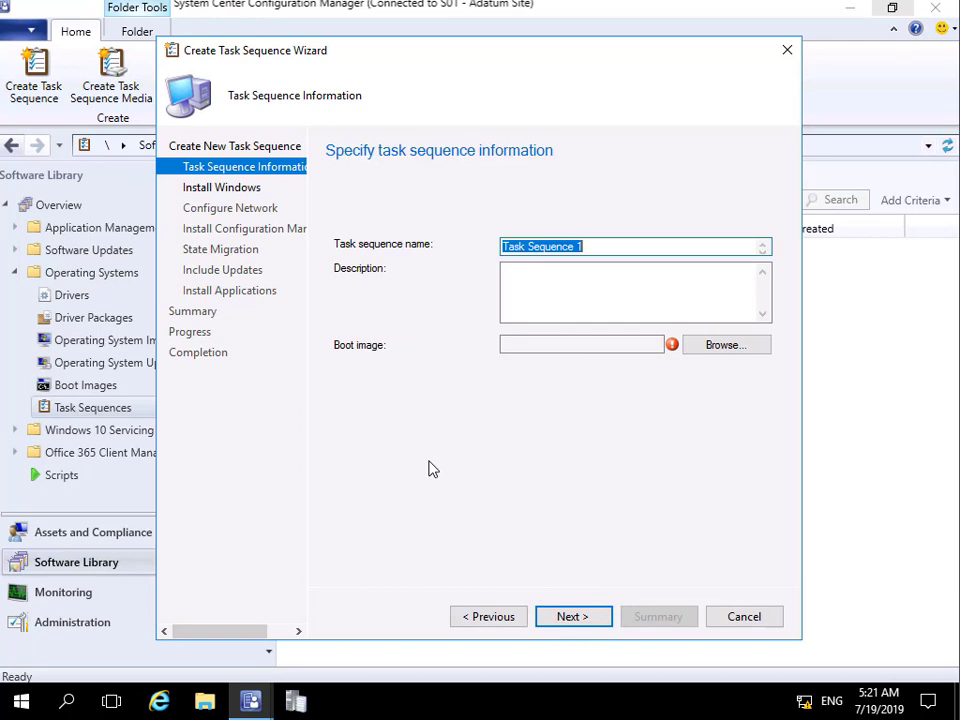
pyautogui.write('Deploy Windows 10 Enterprise X64 Evaluation')
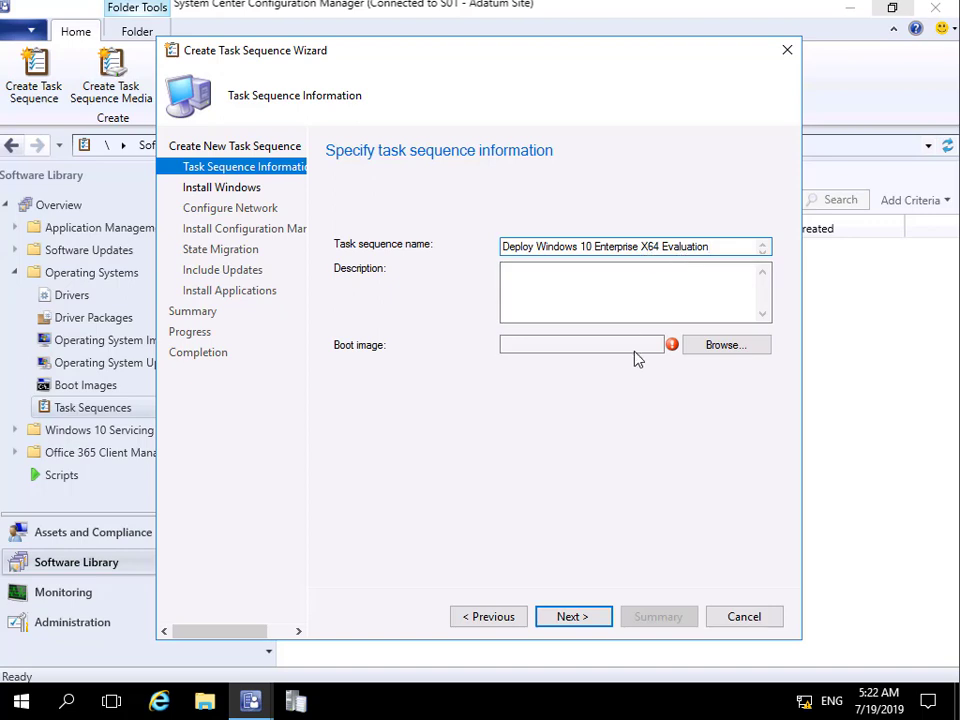
pyautogui.click(709, 352)
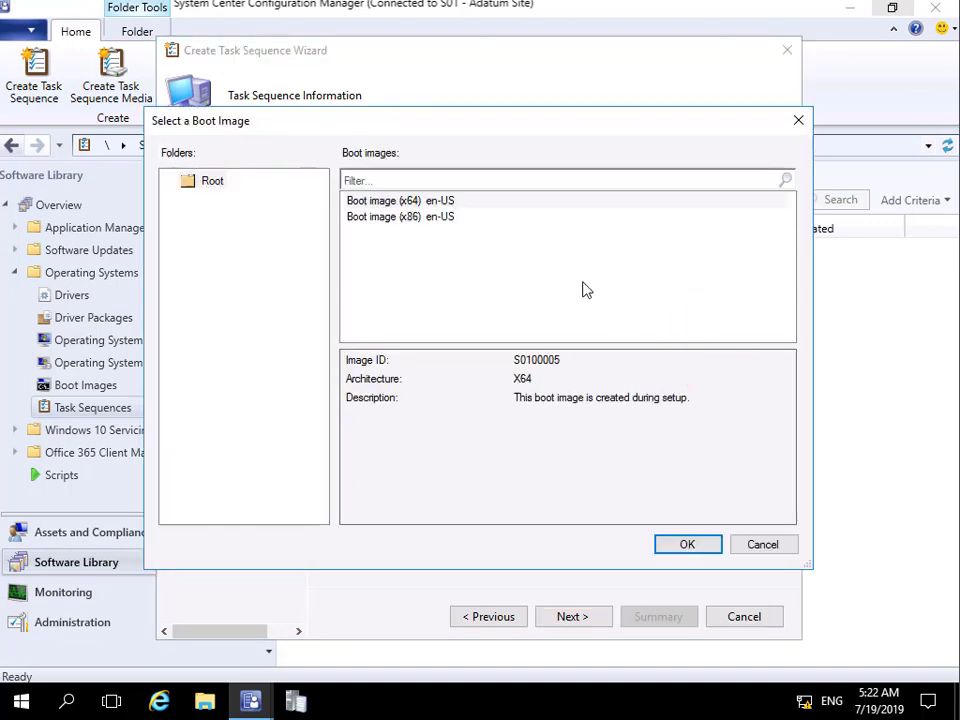
pyautogui.click(443, 200)
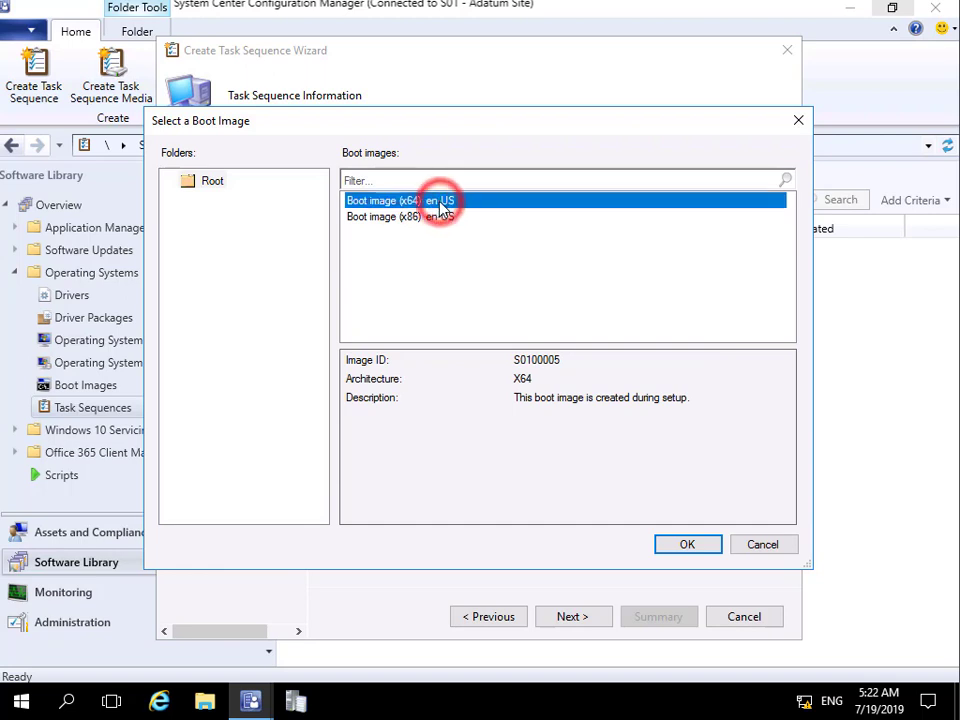
pyautogui.click(684, 544)
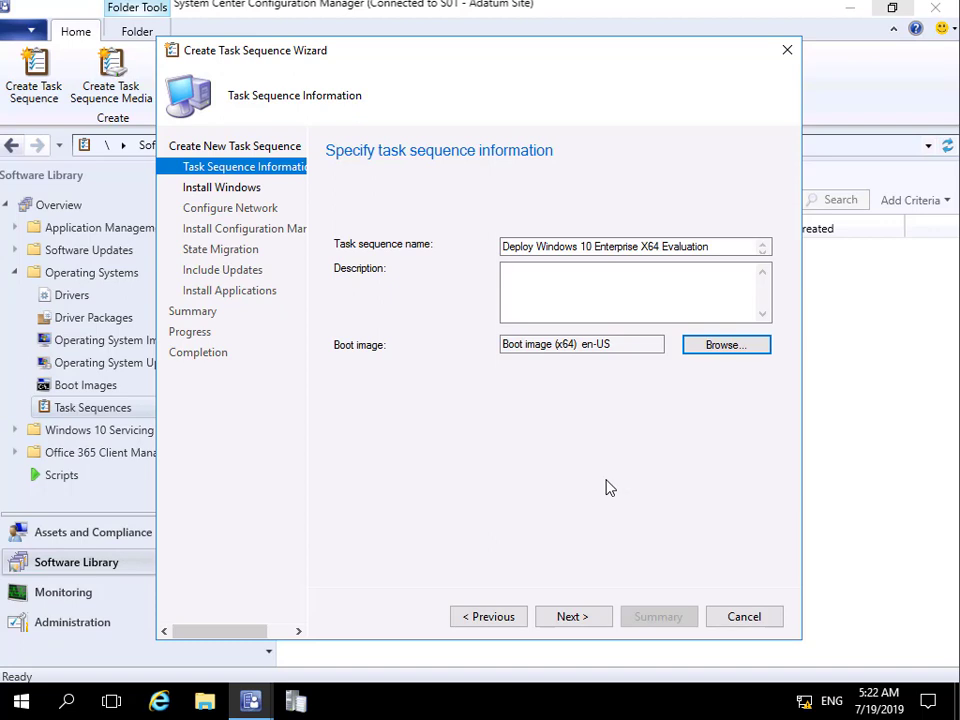
pyautogui.click(595, 615)
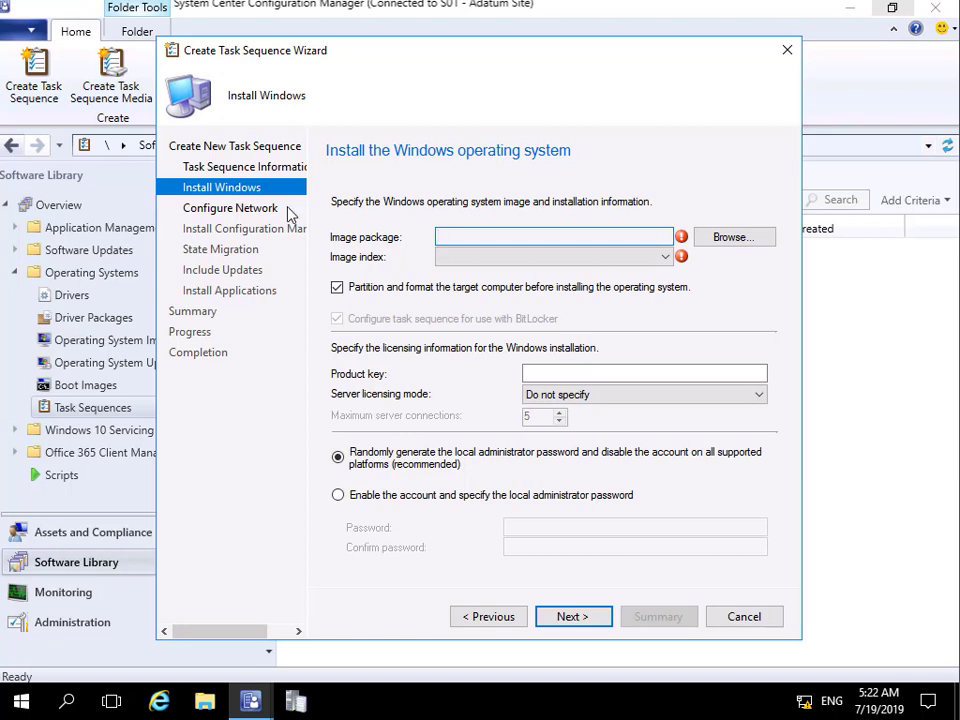
# Step: Use the Windows 10 Enterprise X64 Evaluation image and turn off BitLocker
pyautogui.click(720, 238)
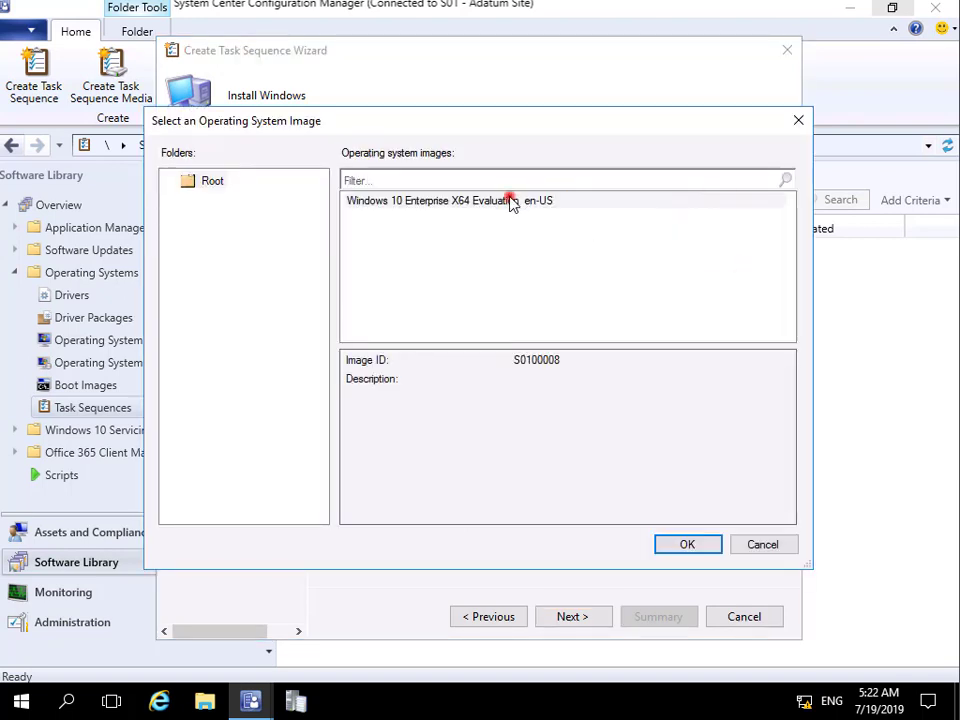
pyautogui.click(511, 200)
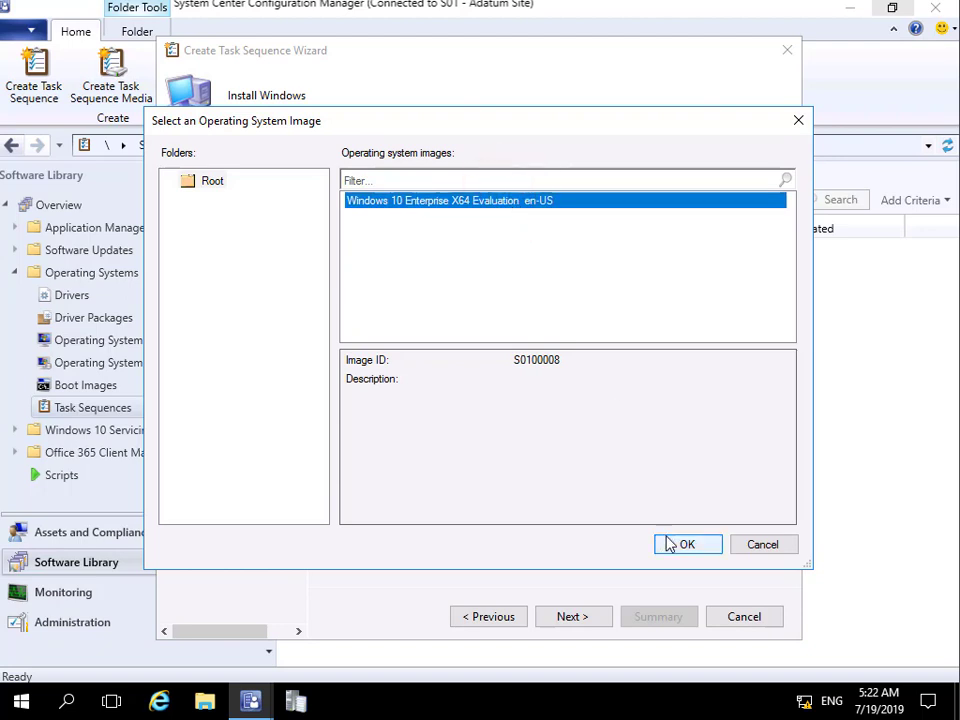
pyautogui.click(669, 543)
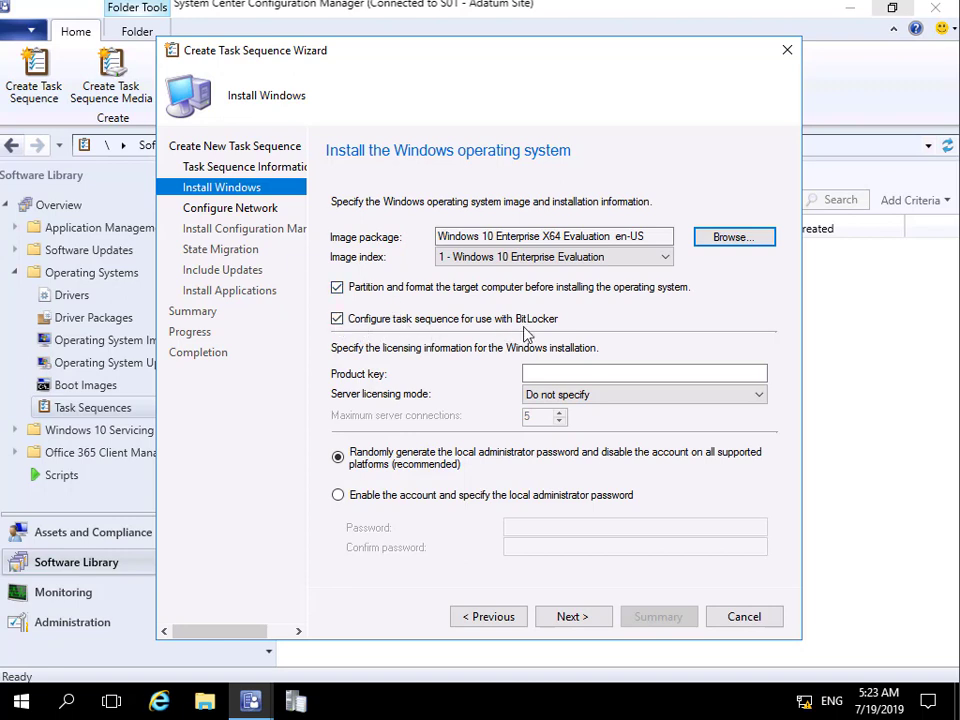
pyautogui.click(337, 318)
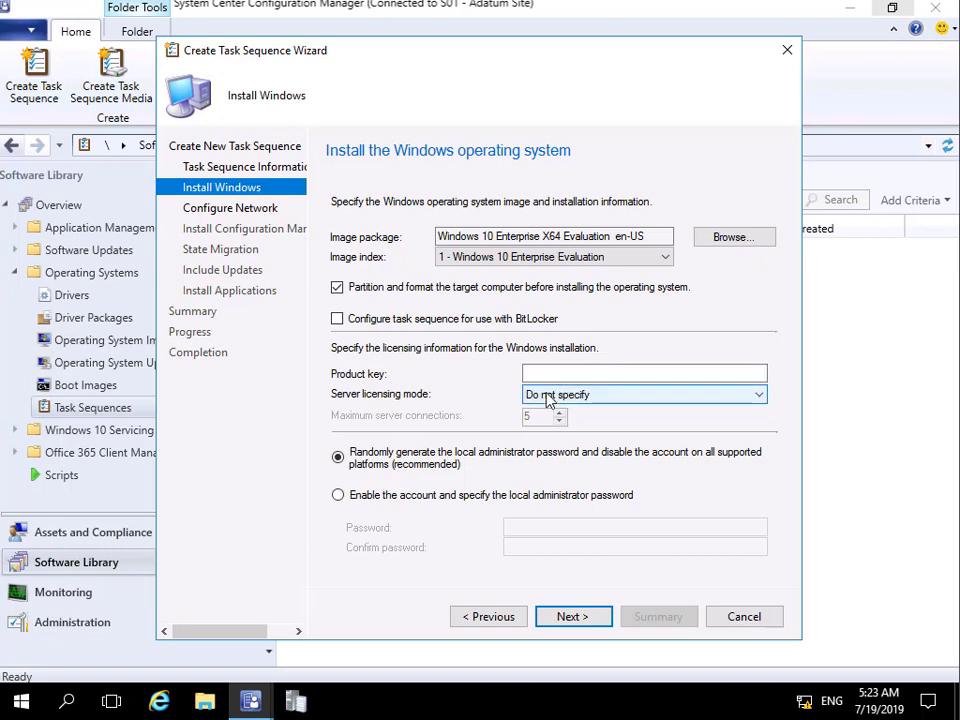
# Step: Enable the local administrator account with a confirmed password
pyautogui.click(405, 500)
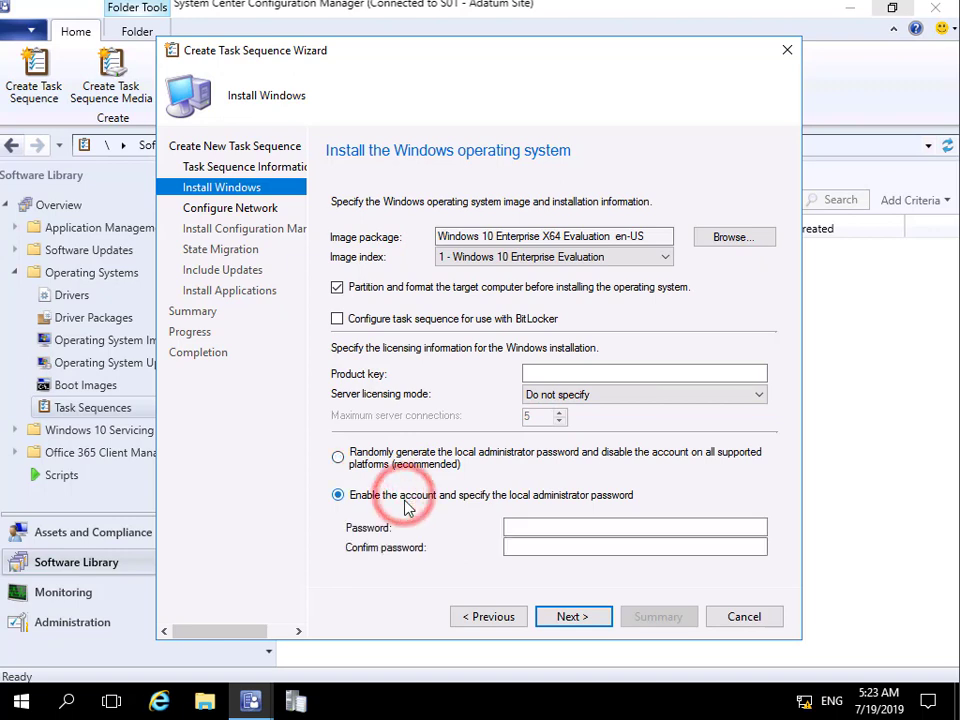
pyautogui.click(533, 530)
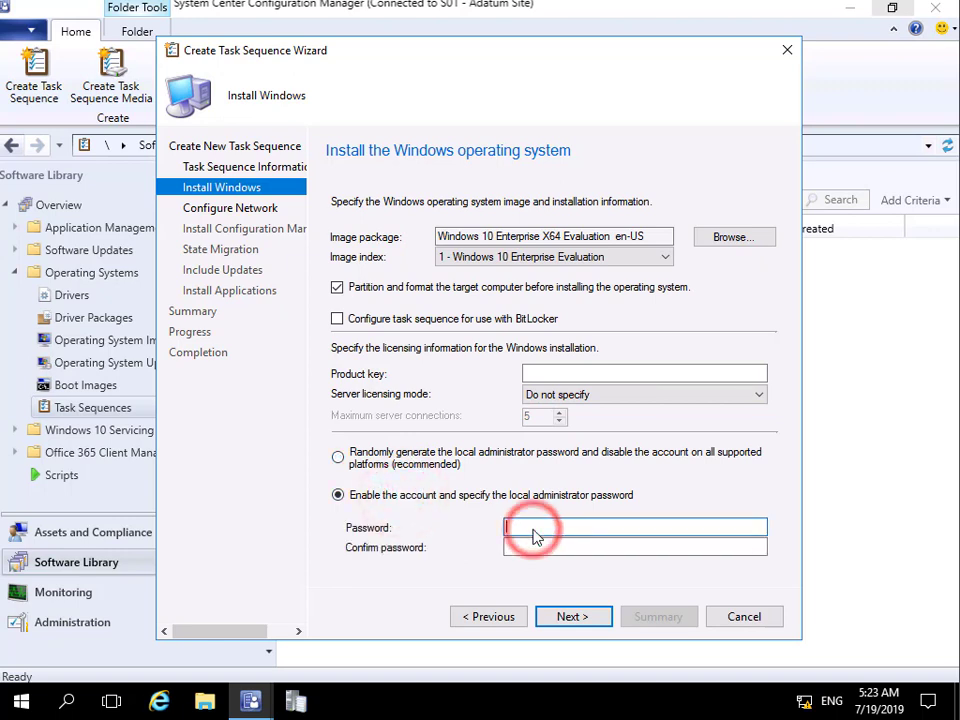
pyautogui.write('••••••••')
pyautogui.press('Tab')
pyautogui.write('••••••••')
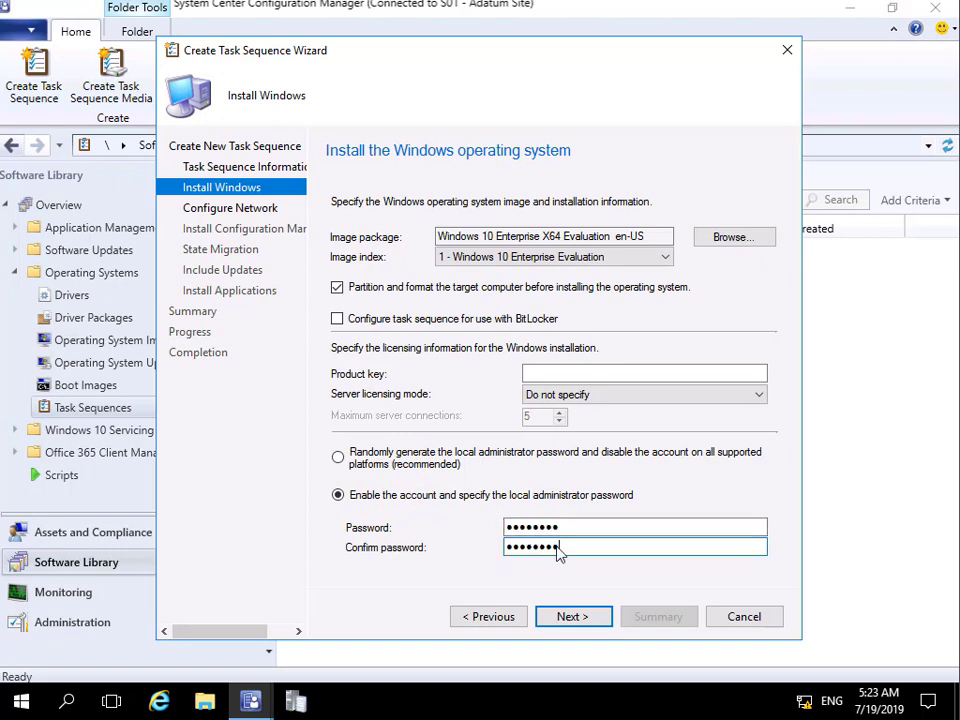
pyautogui.click(576, 616)
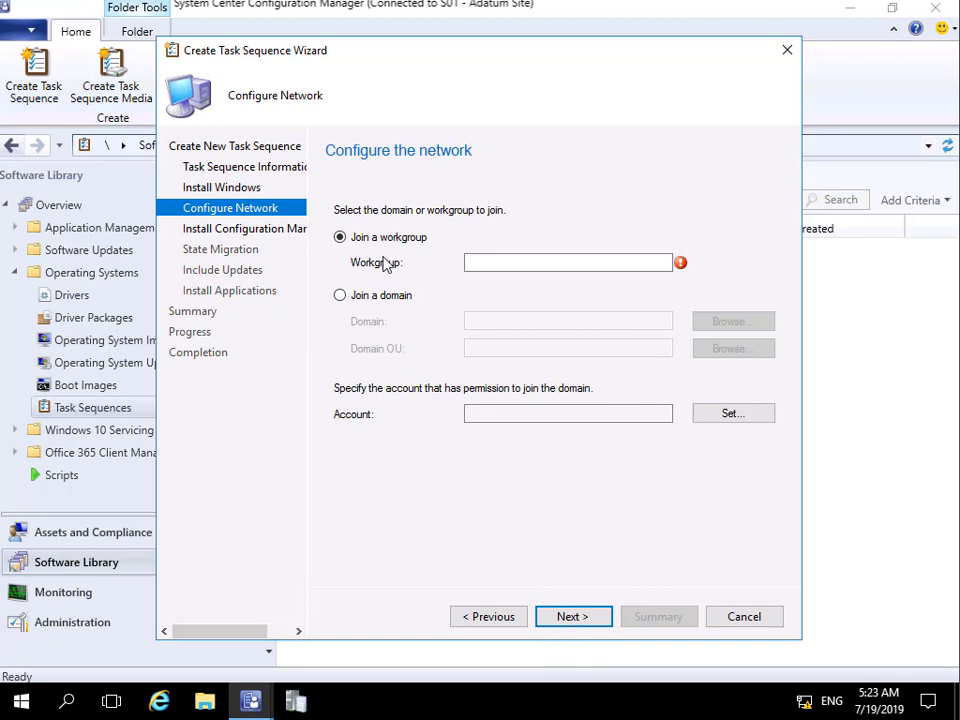
# Step: Have the computer join the Adatum.com domain
pyautogui.click(381, 302)
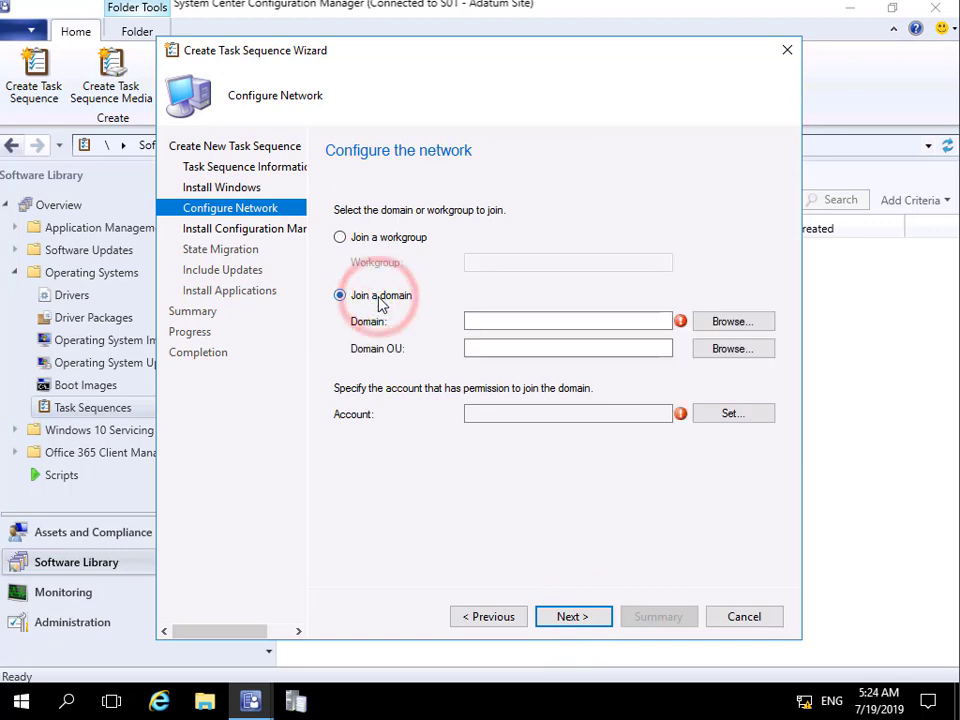
pyautogui.click(718, 329)
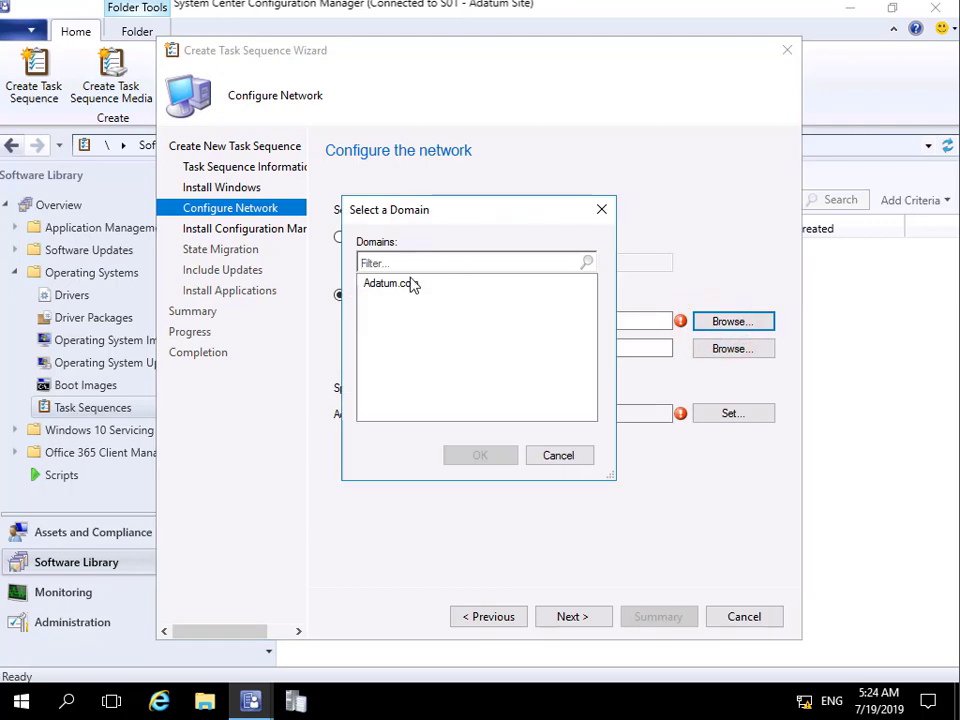
pyautogui.click(410, 285)
pyautogui.click(491, 458)
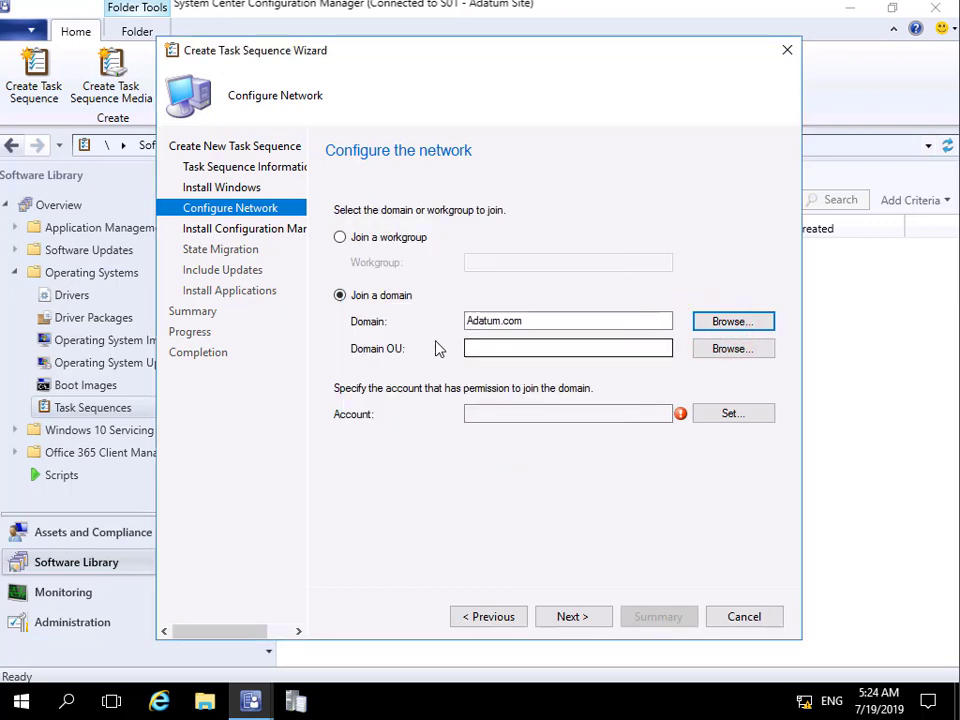
# Step: Set the domain OU to the London Clients container
pyautogui.click(706, 349)
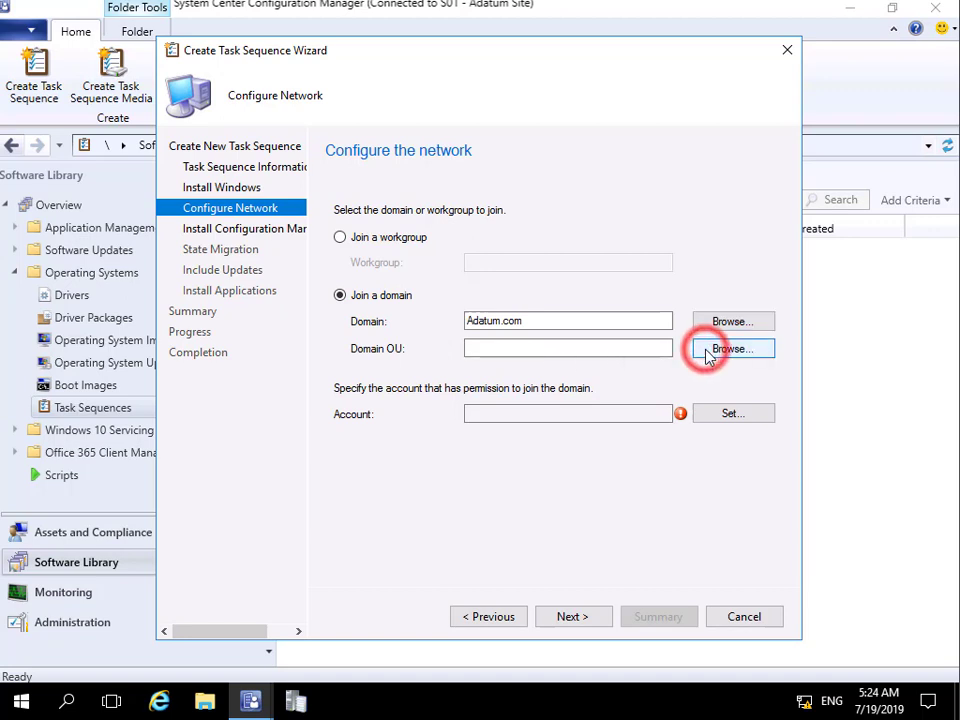
pyautogui.click(341, 287)
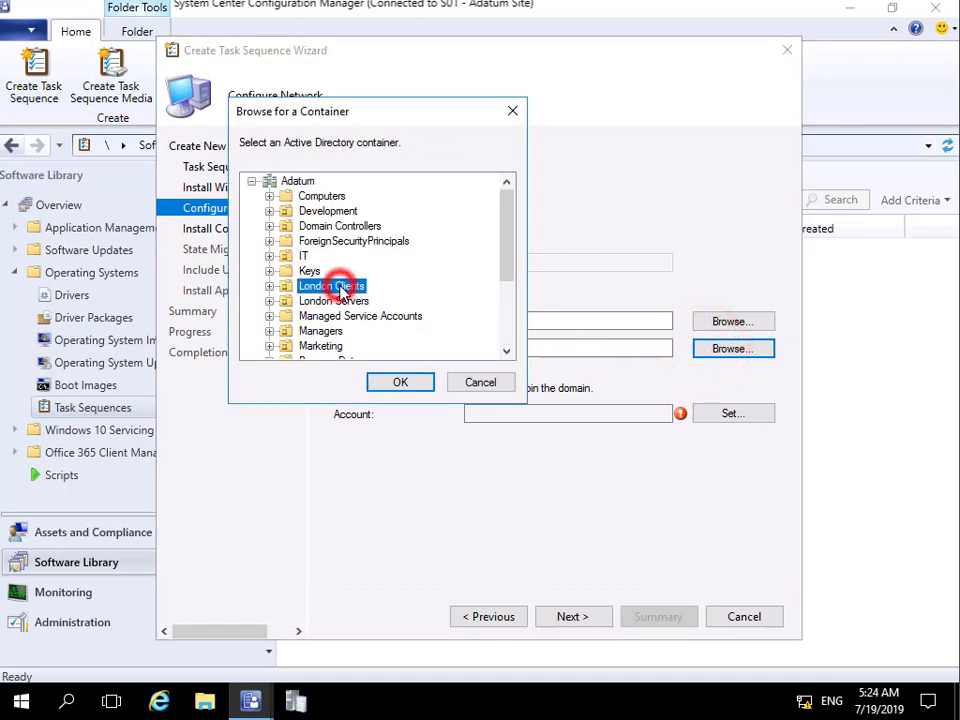
pyautogui.click(387, 387)
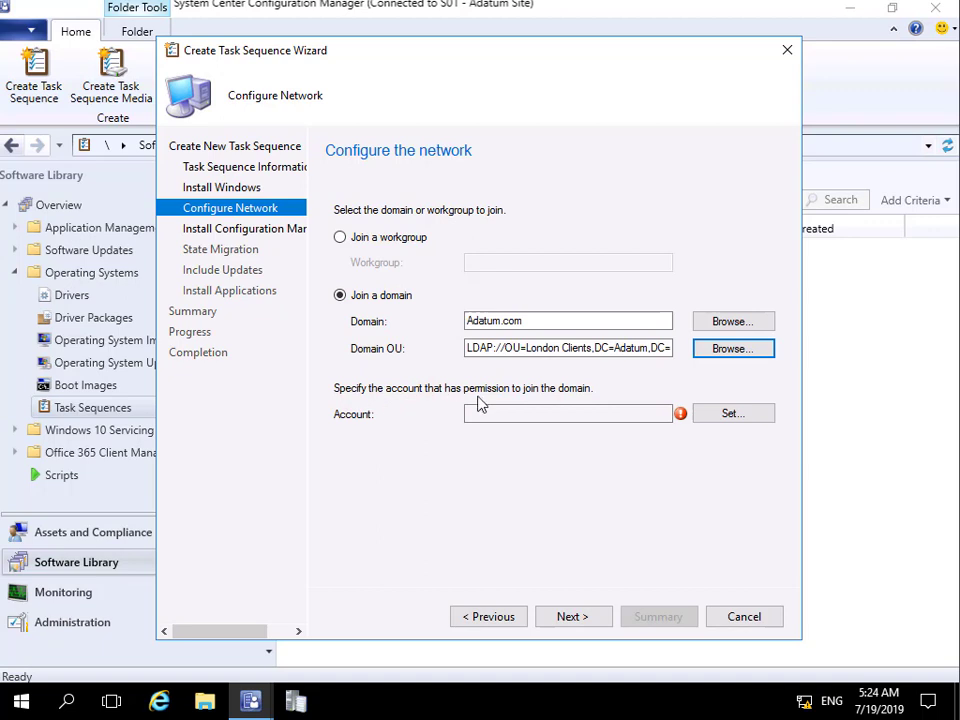
pyautogui.click(708, 416)
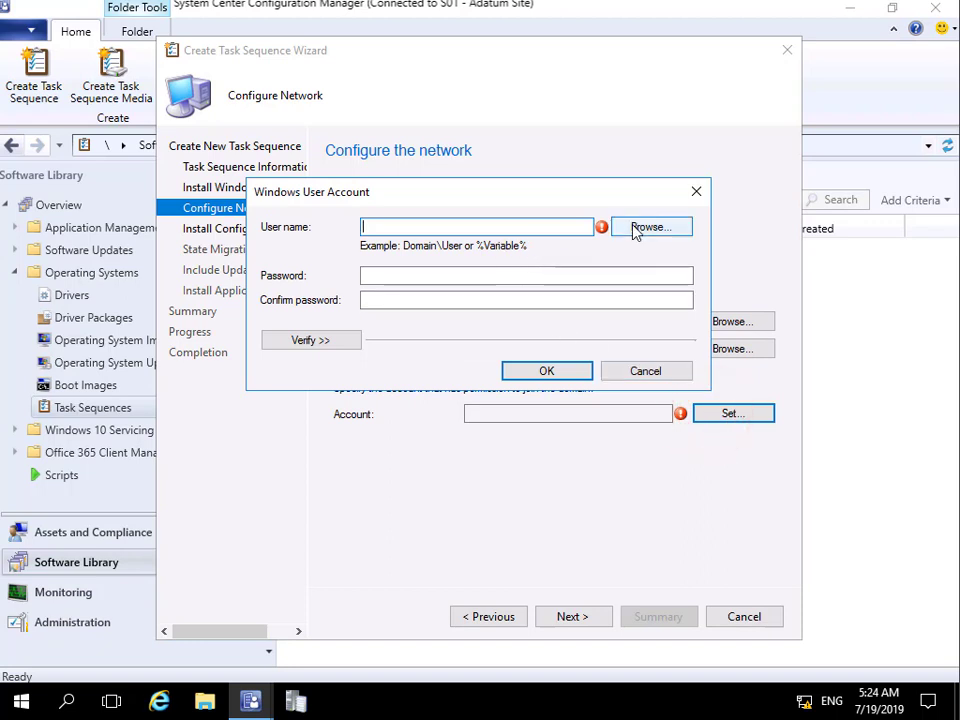
# Step: Set the domain-join account to ADATUM\DomainJoin
pyautogui.click(634, 230)
pyautogui.click(437, 370)
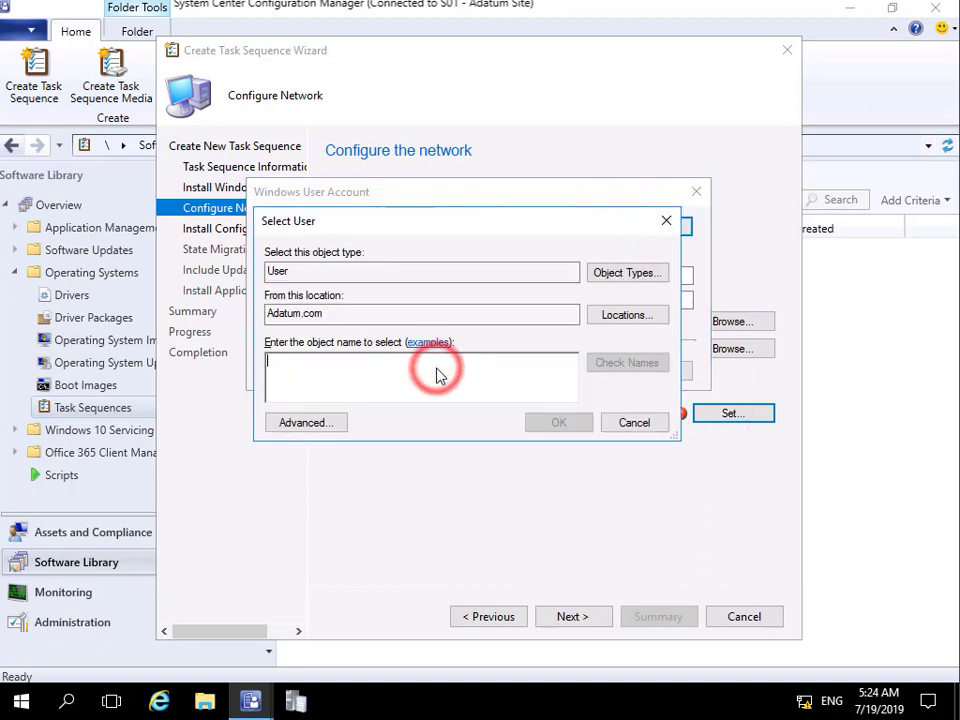
pyautogui.write('dom')
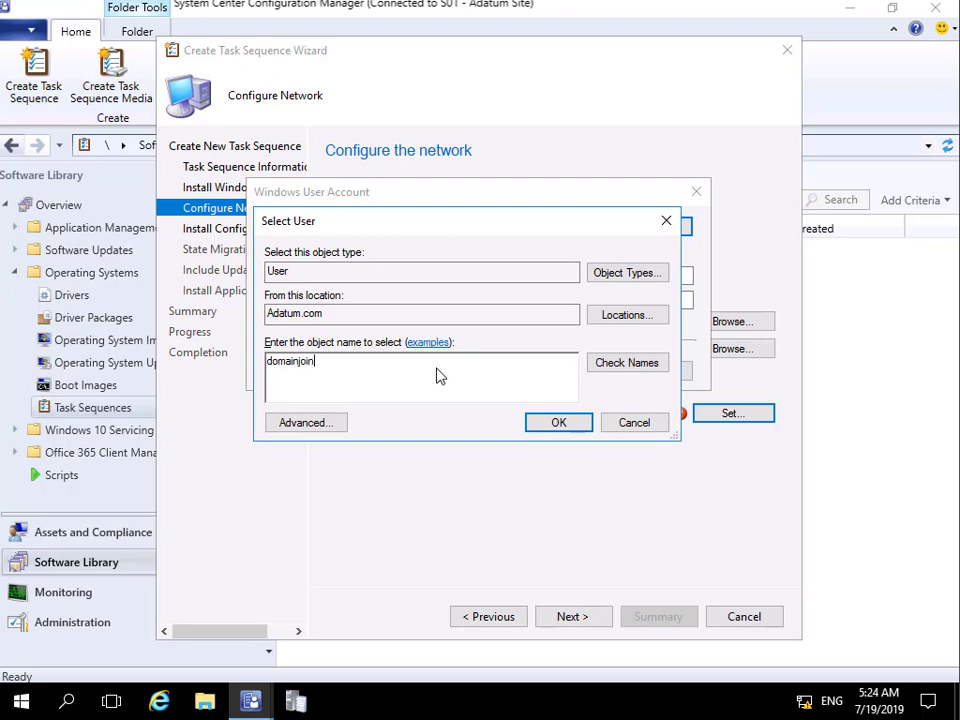
pyautogui.write('ainjoin')
pyautogui.click(612, 364)
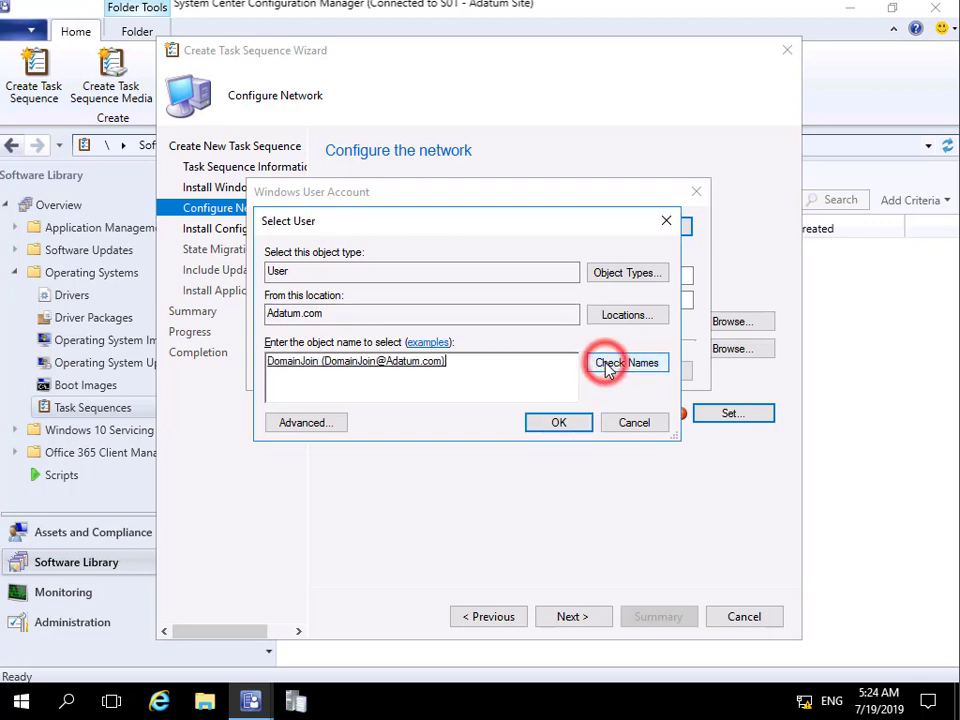
pyautogui.click(560, 424)
# Step: Enter and confirm the DomainJoin account's password and save the credentials
pyautogui.click(407, 276)
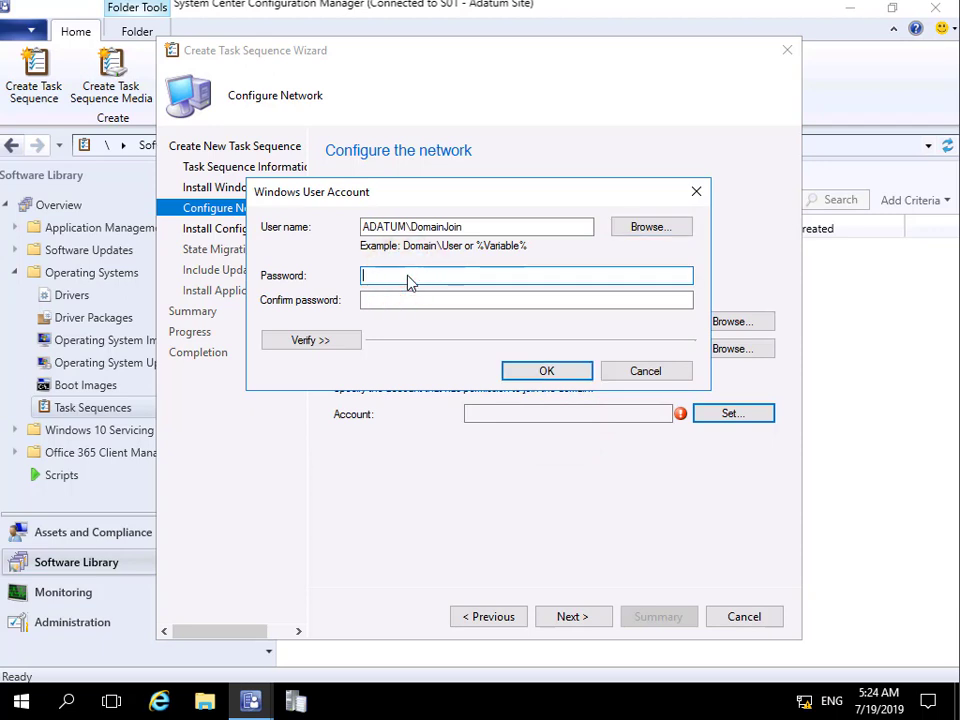
pyautogui.write('Pa$$w0rd')
pyautogui.press('Tab')
pyautogui.write('Pa$$w0rd')
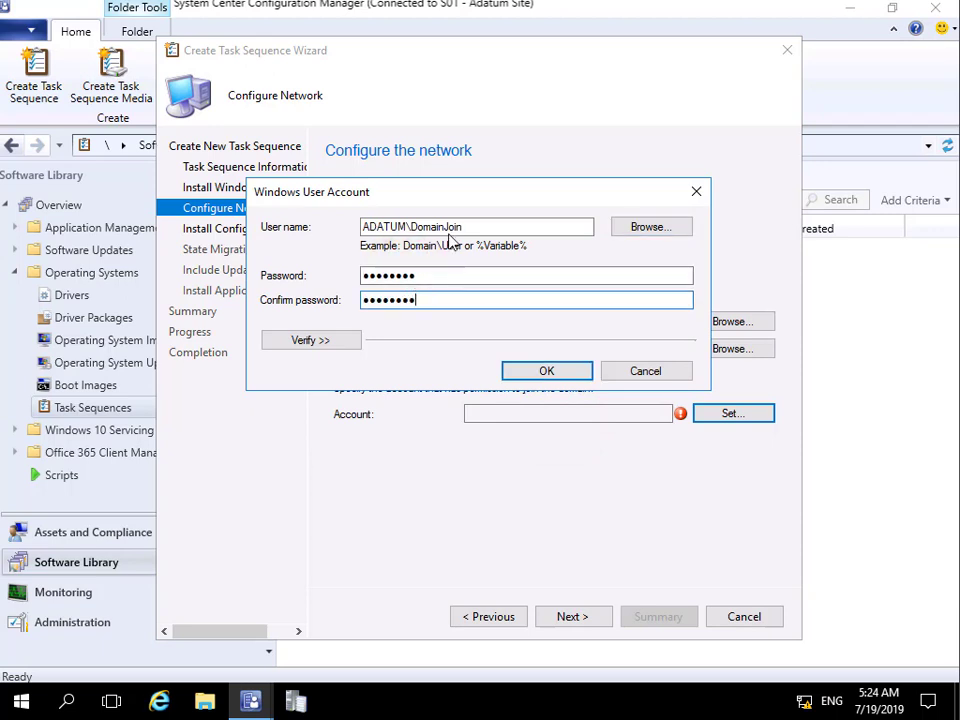
pyautogui.click(547, 371)
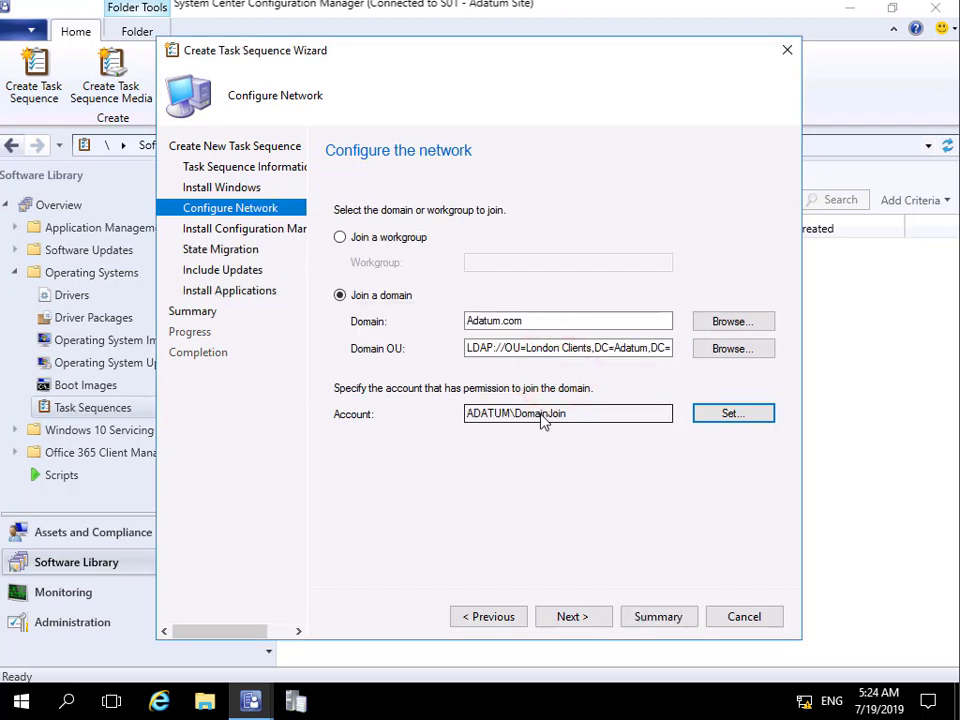
pyautogui.click(592, 618)
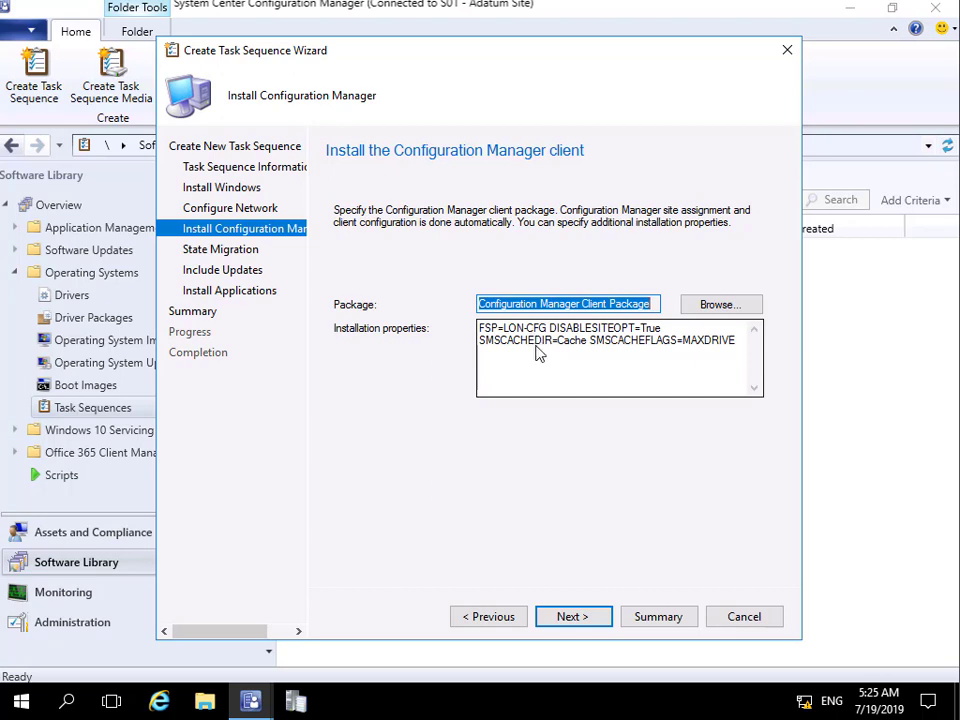
# Step: Turn off capturing user settings and files, network settings, and Windows settings
pyautogui.click(588, 619)
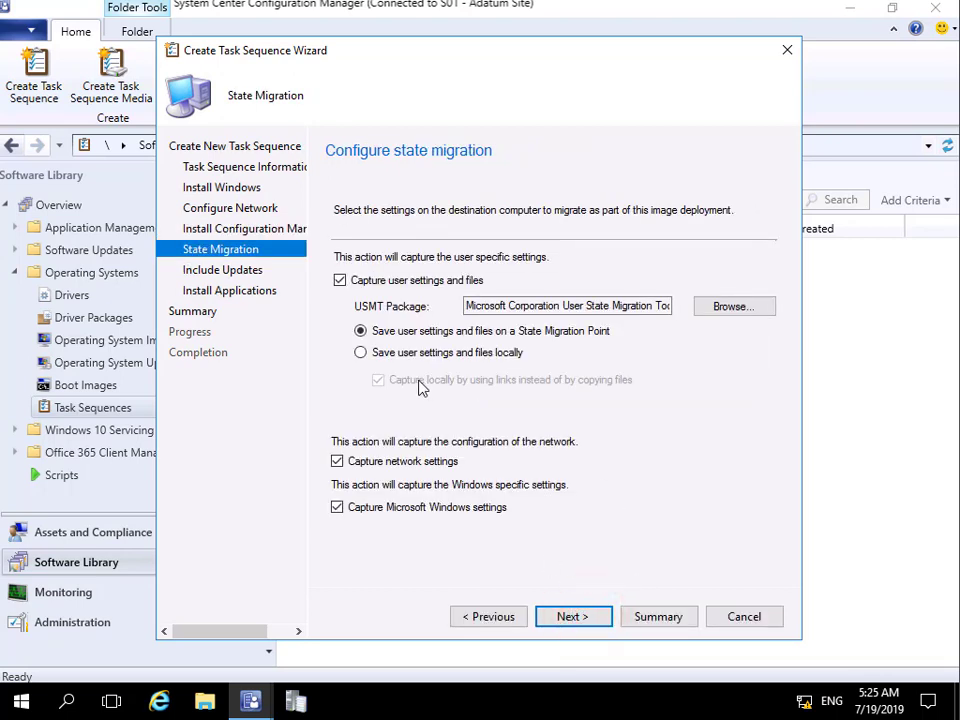
pyautogui.click(339, 281)
pyautogui.click(338, 462)
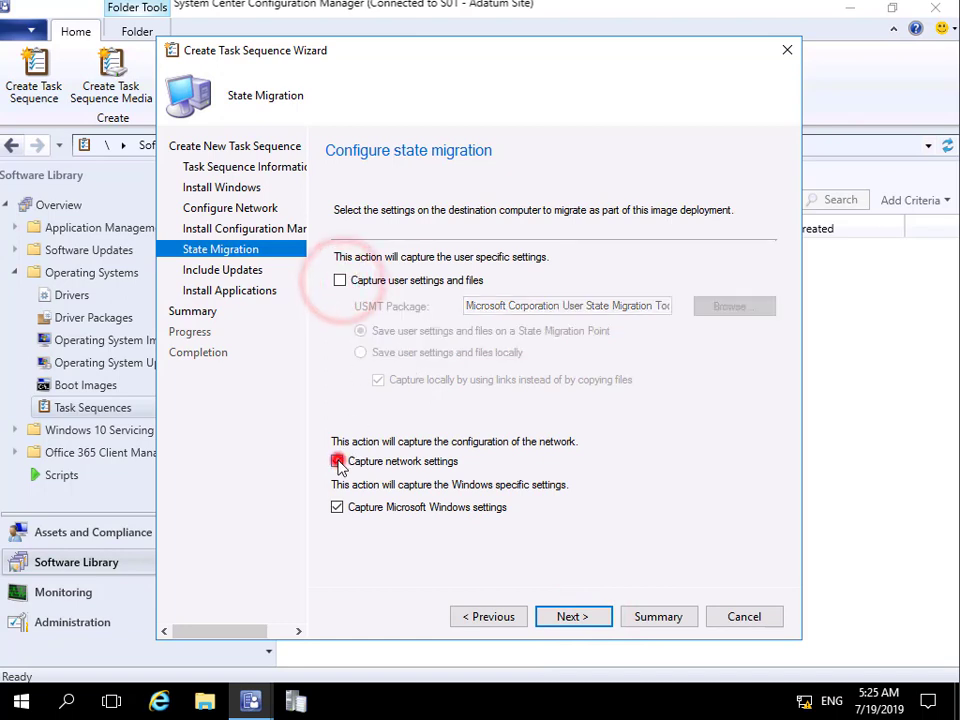
pyautogui.click(337, 507)
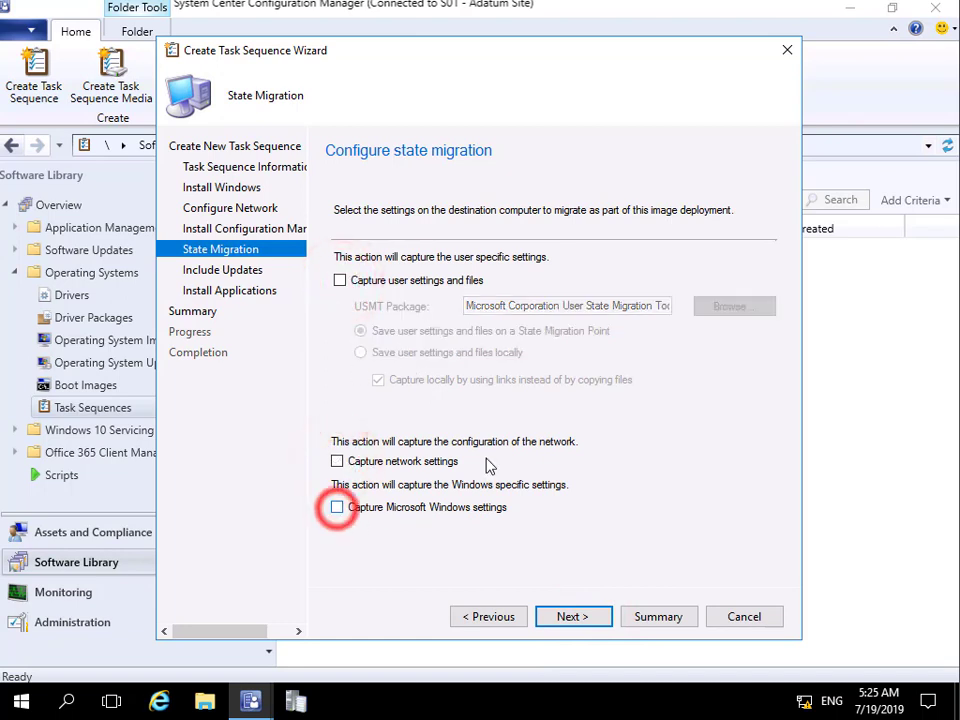
# Step: Include no software updates or applications and proceed to the summary
pyautogui.click(565, 617)
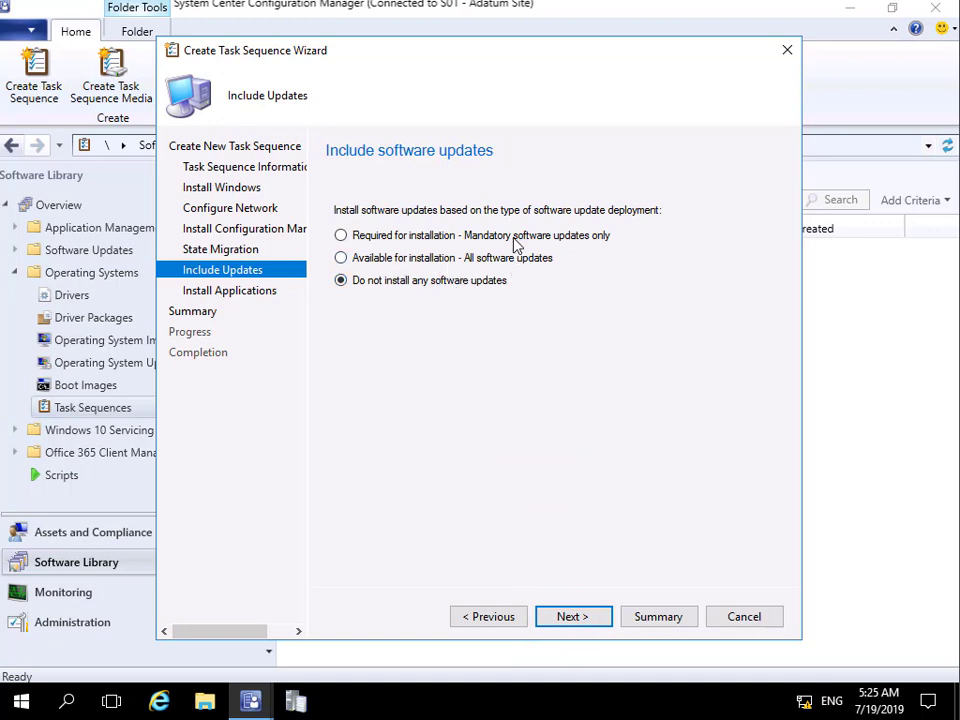
pyautogui.click(562, 618)
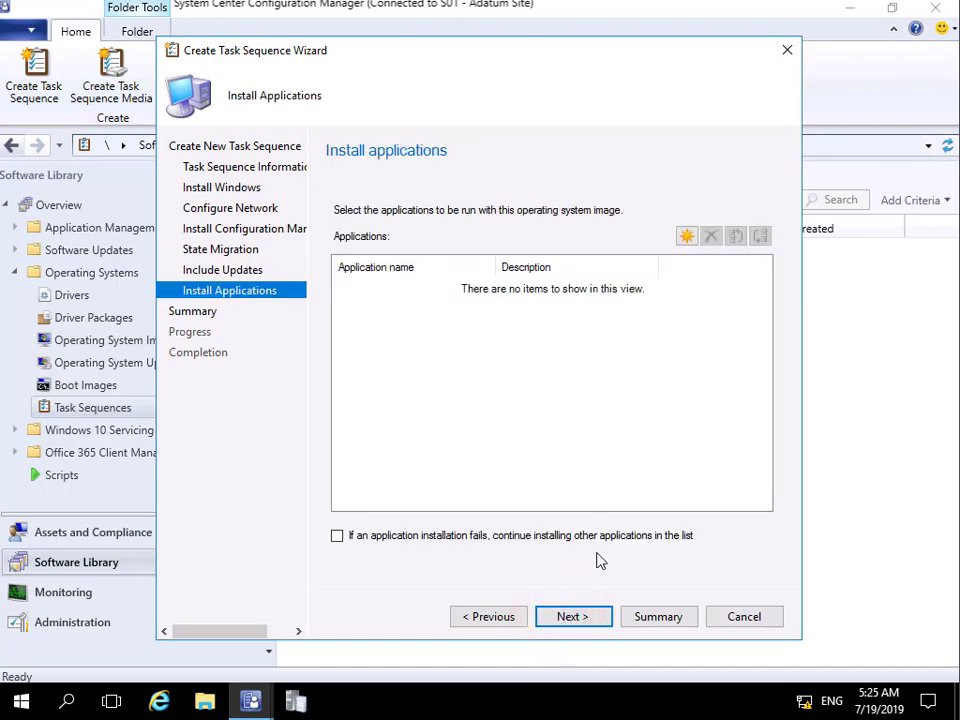
pyautogui.click(602, 616)
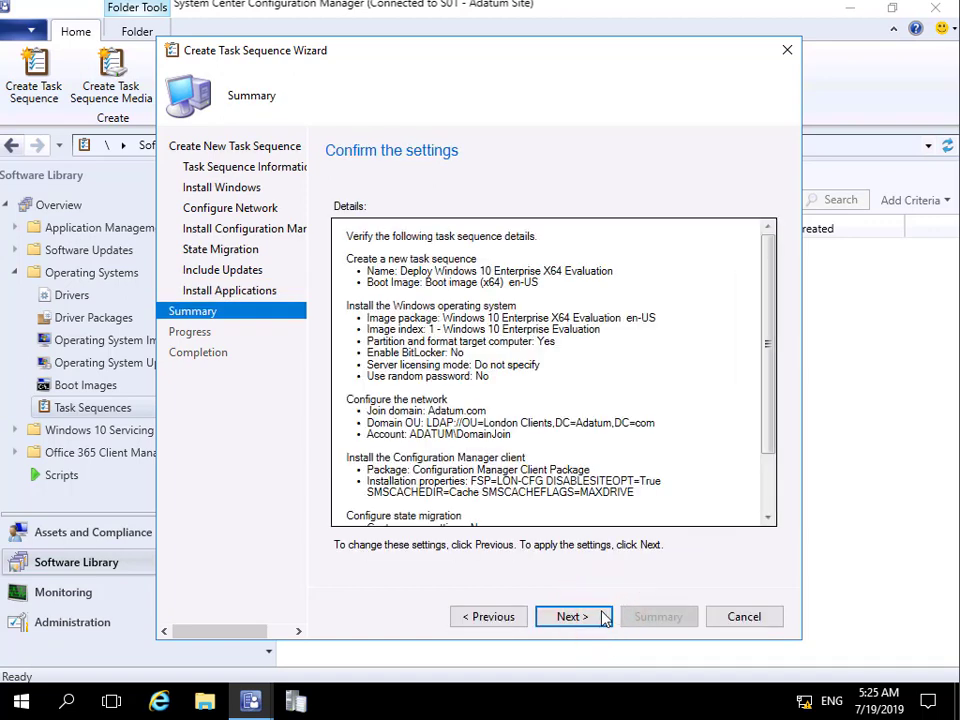
# Step: Finish the wizard and select the new Deploy Windows 10 Enterprise X64 Evaluation task sequence
pyautogui.click(603, 617)
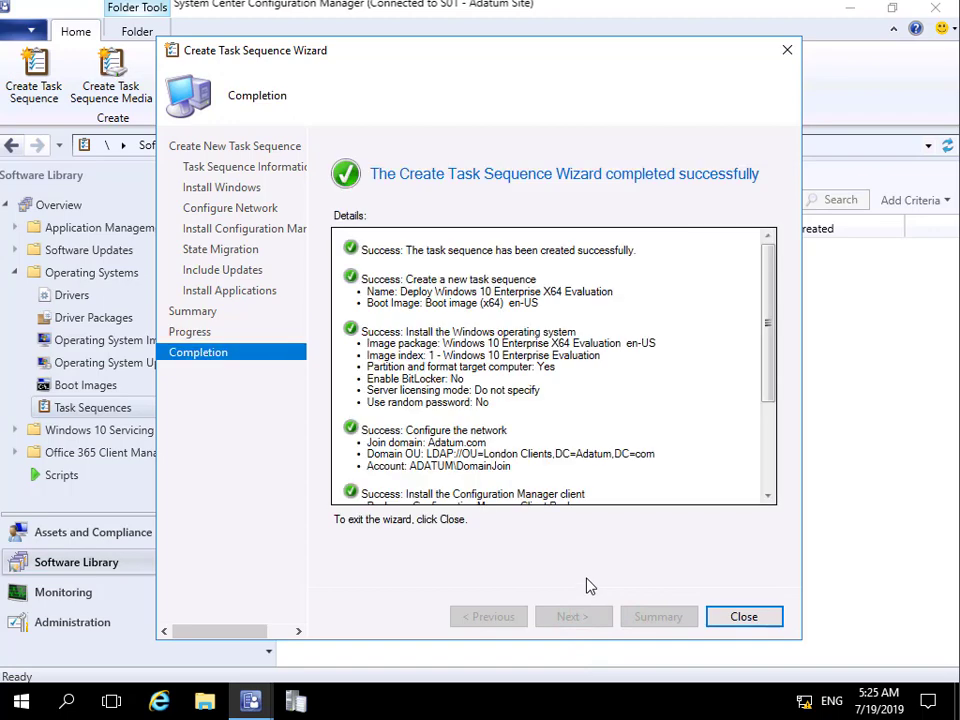
pyautogui.click(722, 615)
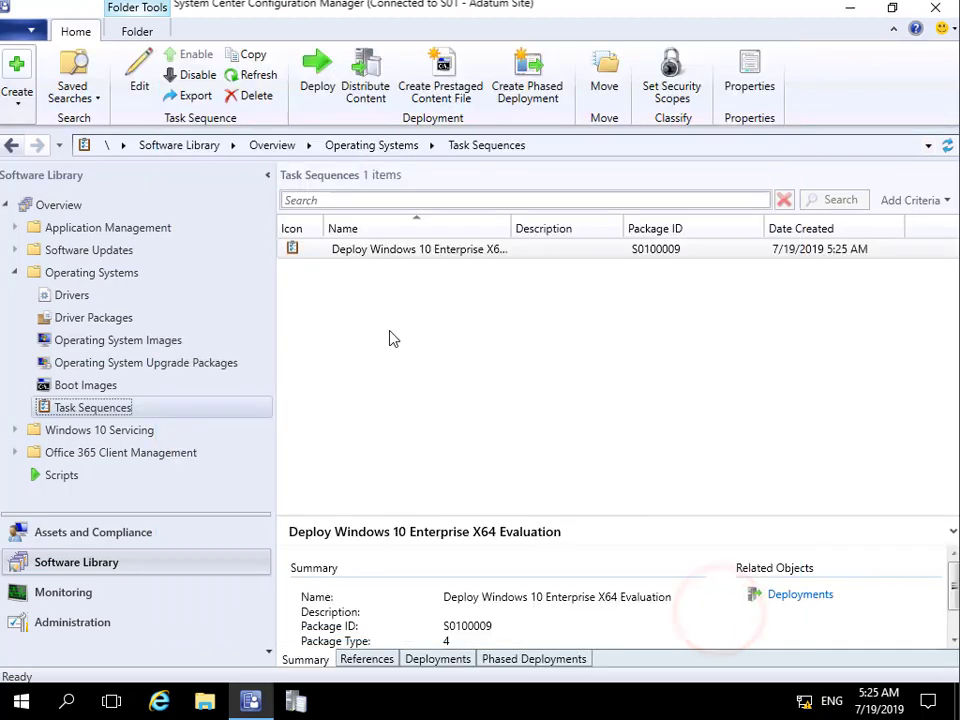
pyautogui.click(405, 252)
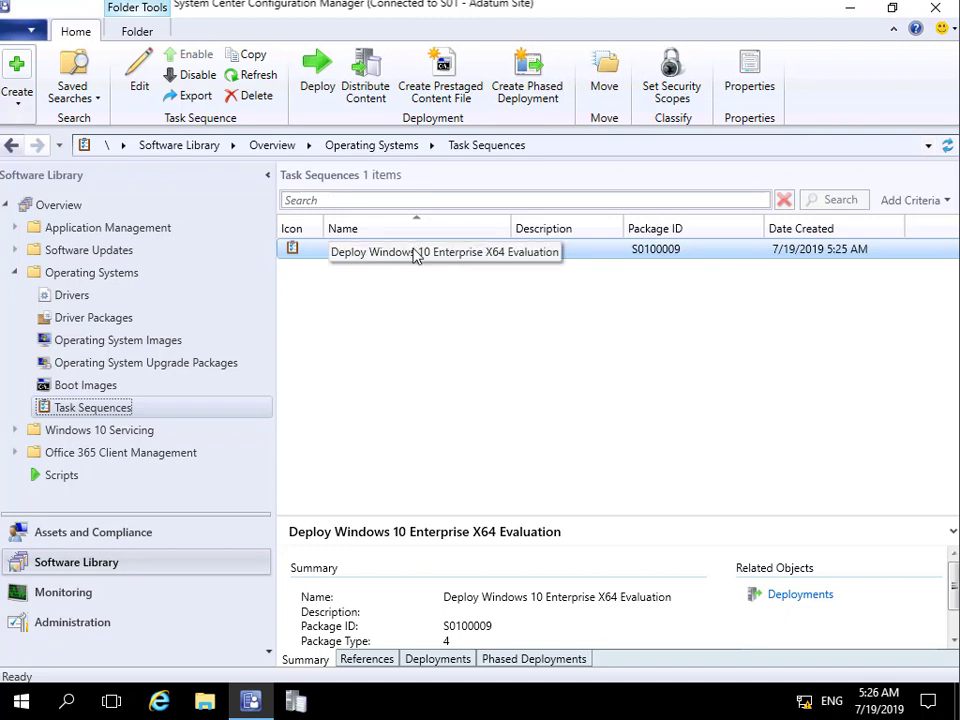
# Step: Edit the task sequence and show its Apply Windows Settings step
pyautogui.rightClick(414, 253)
pyautogui.click(450, 263)
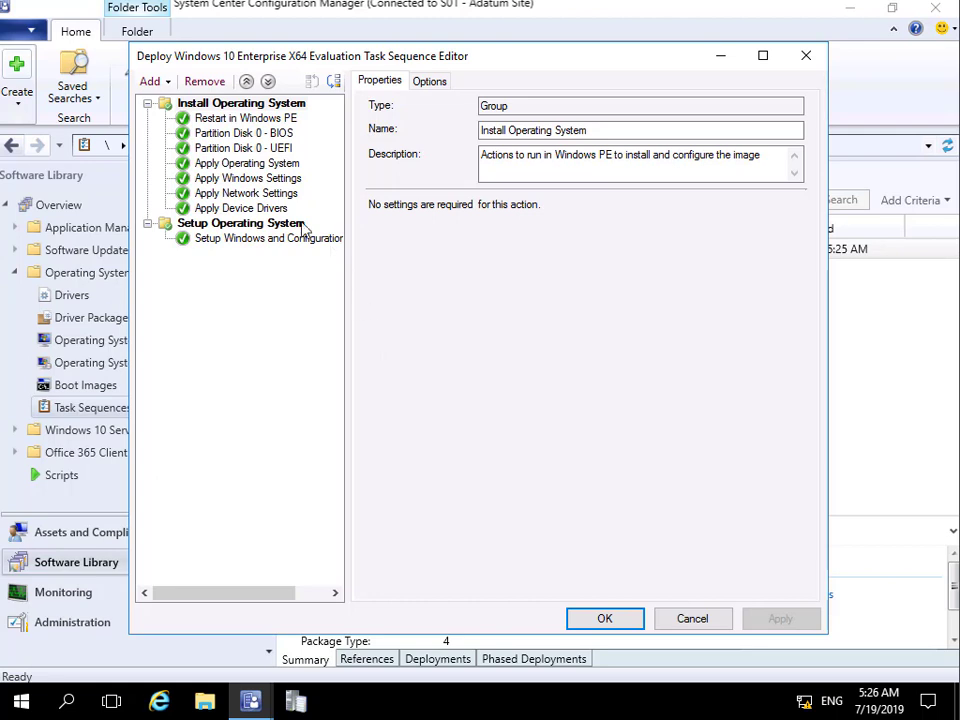
pyautogui.click(255, 180)
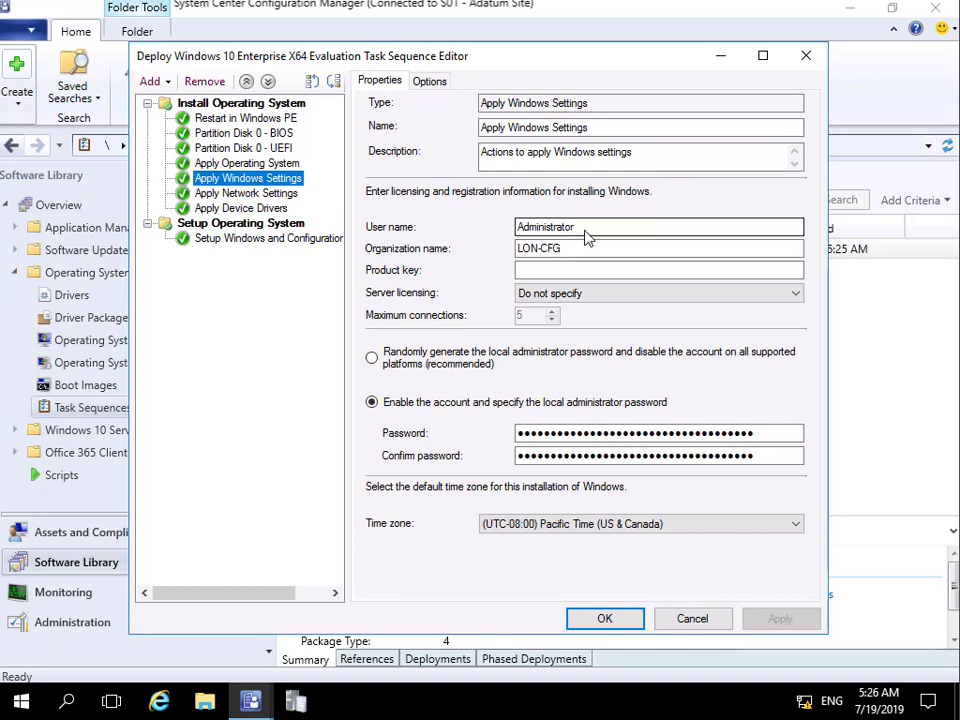
# Step: Change the user name to 'A.Datum IT Services' and organization to 'A.Datum', then save
pyautogui.moveTo(583, 227); pyautogui.dragTo(493, 231)
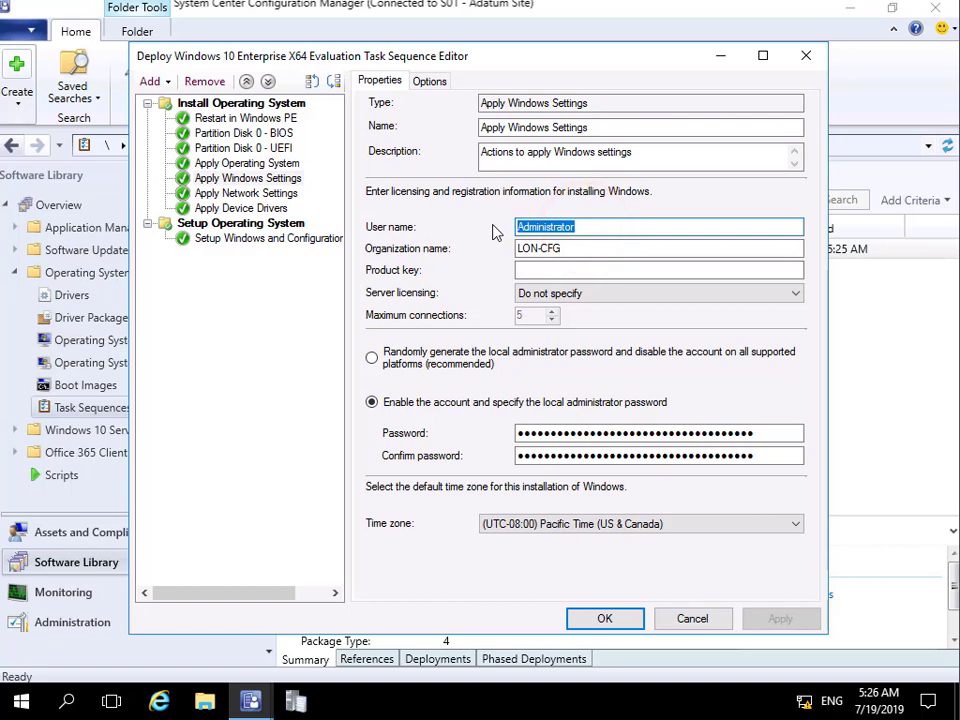
pyautogui.write('A.Datum IT Services')
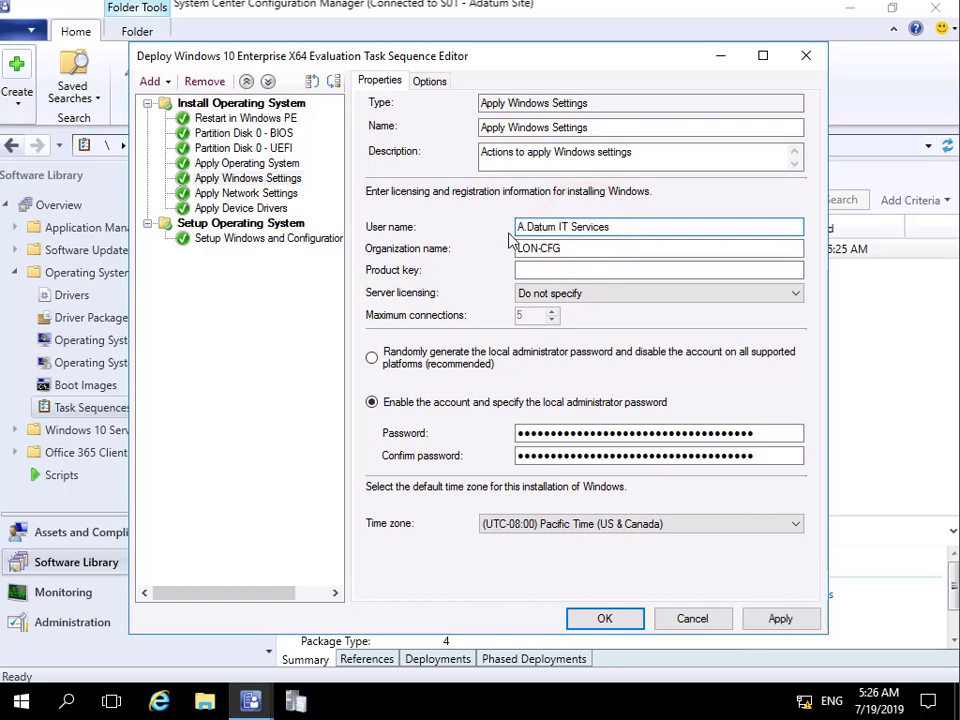
pyautogui.moveTo(576, 248); pyautogui.dragTo(501, 255)
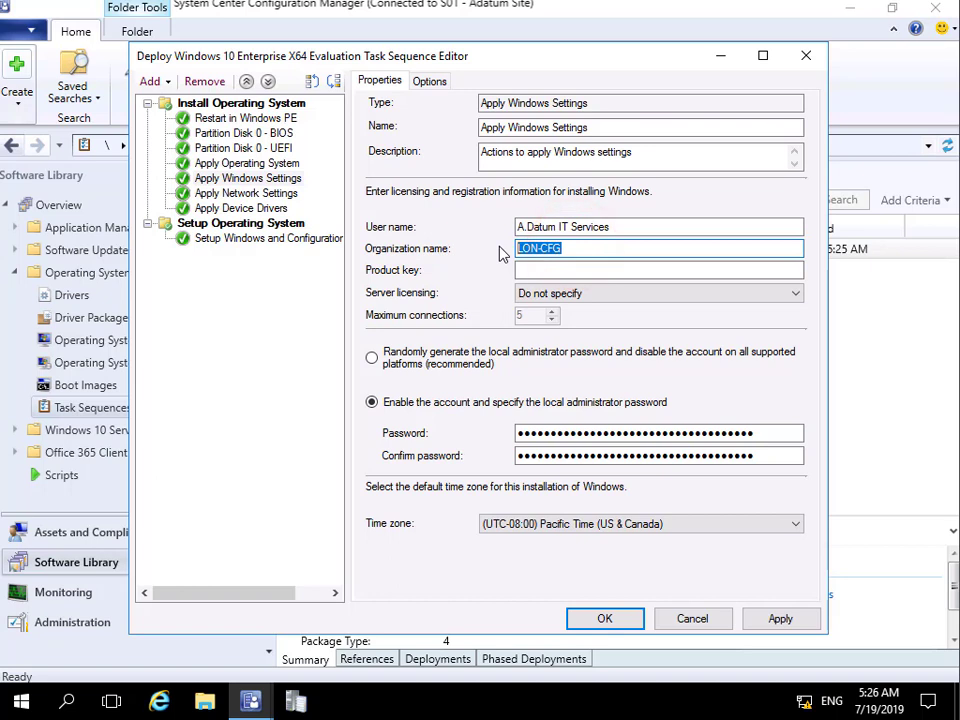
pyautogui.write('A.Datum')
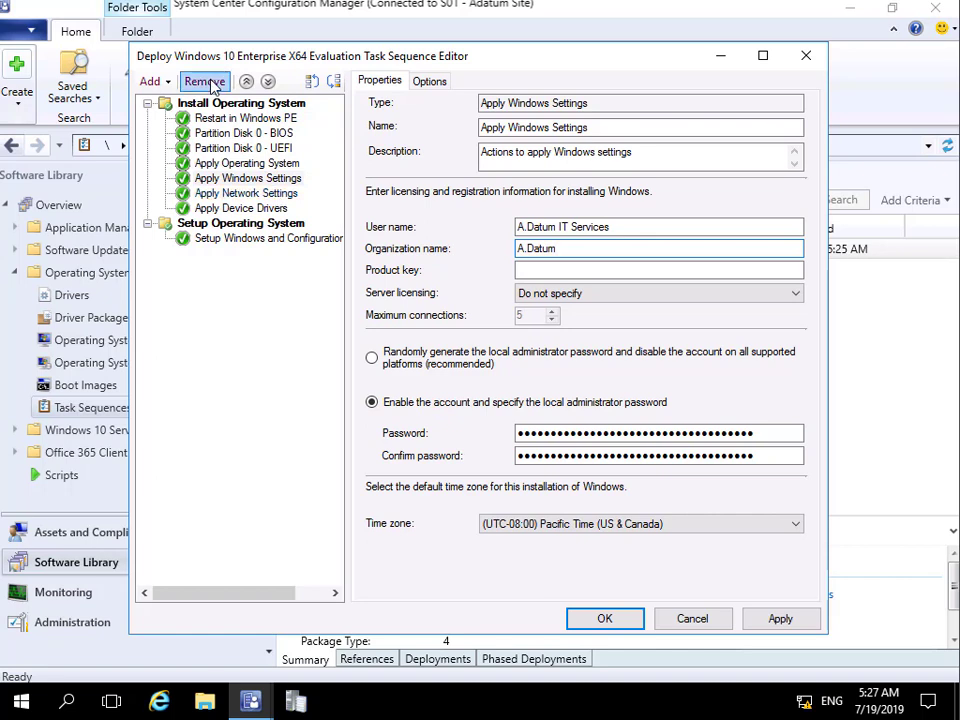
pyautogui.click(617, 621)
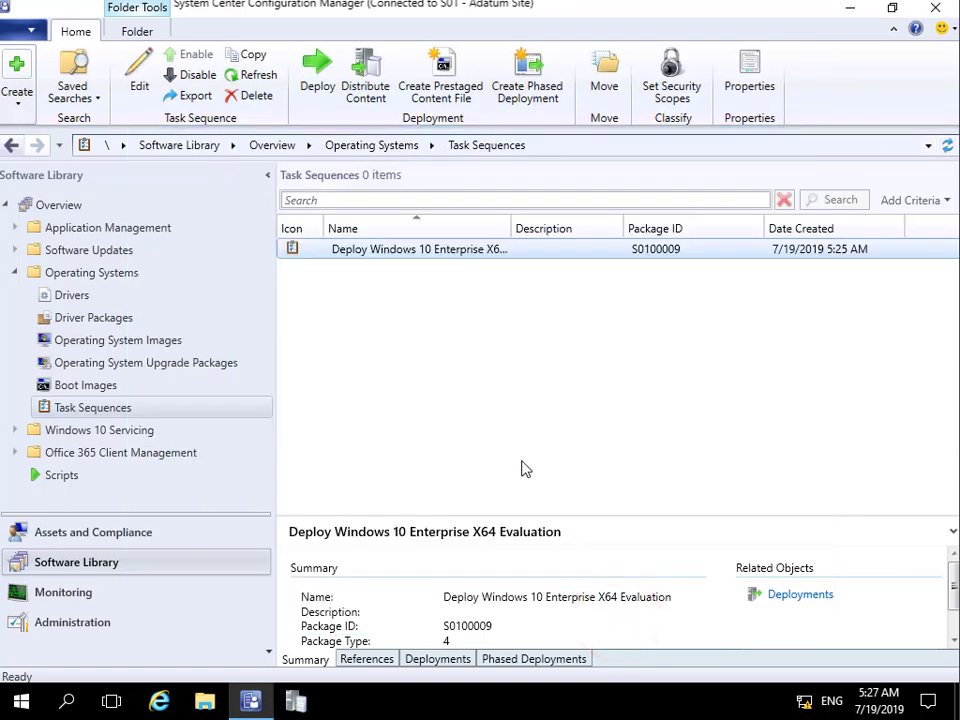